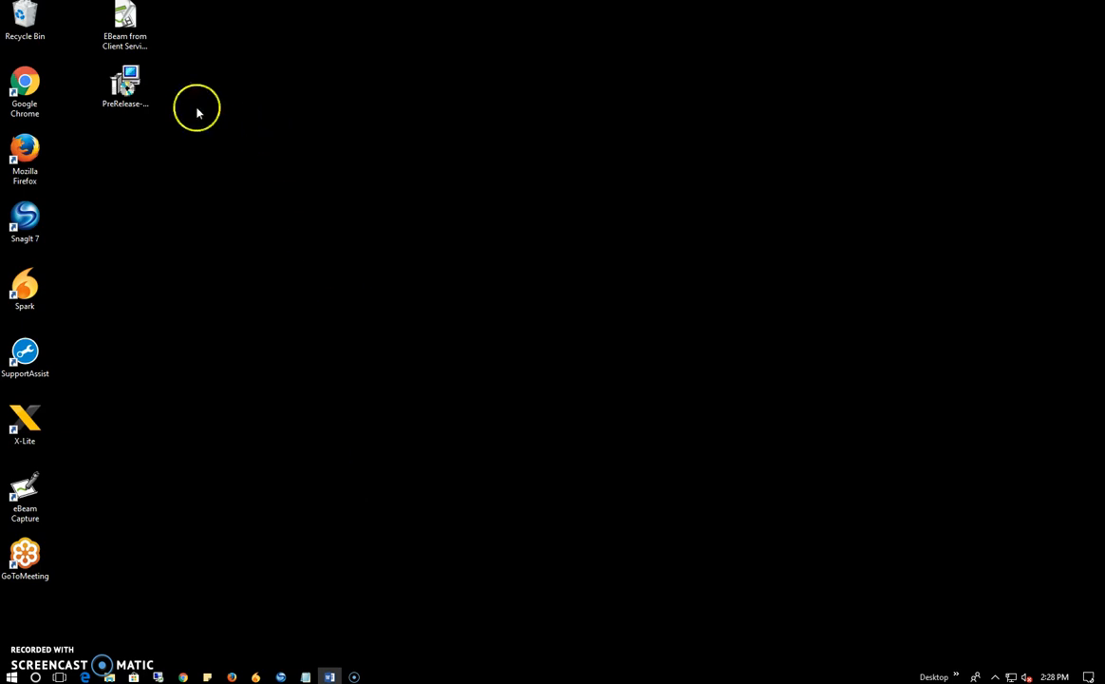
Step: Launch the Symphony OCR PreRelease installer from the desktop and move past the welcome page
left_click(133, 88)
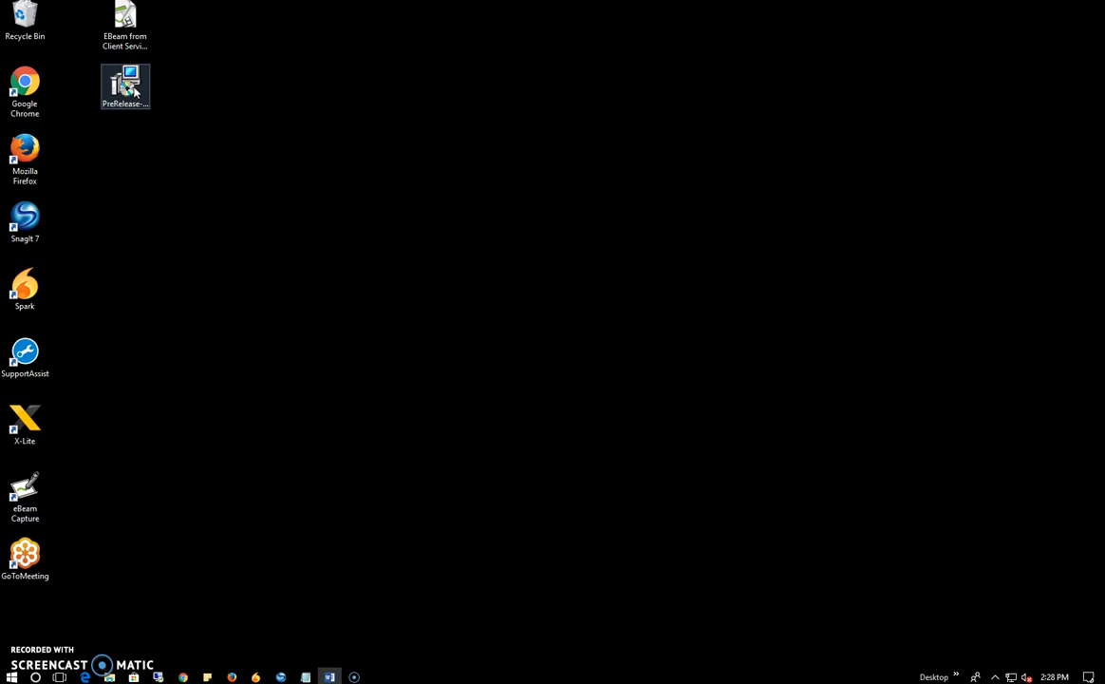
double_click(133, 88)
left_click(376, 347)
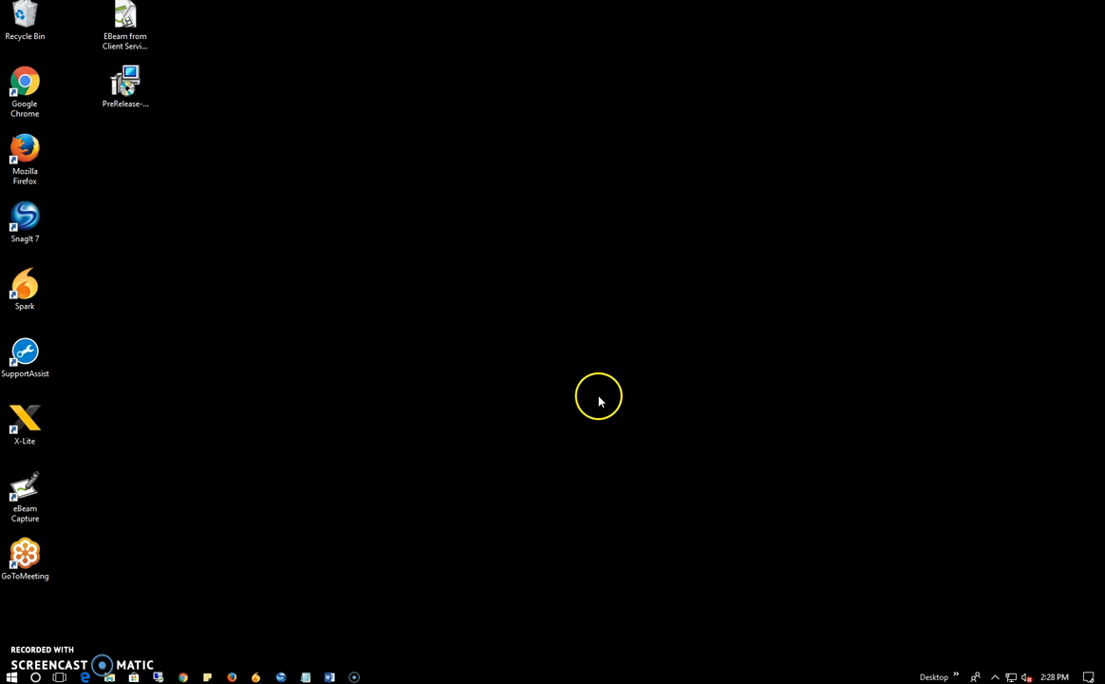
left_click(622, 441)
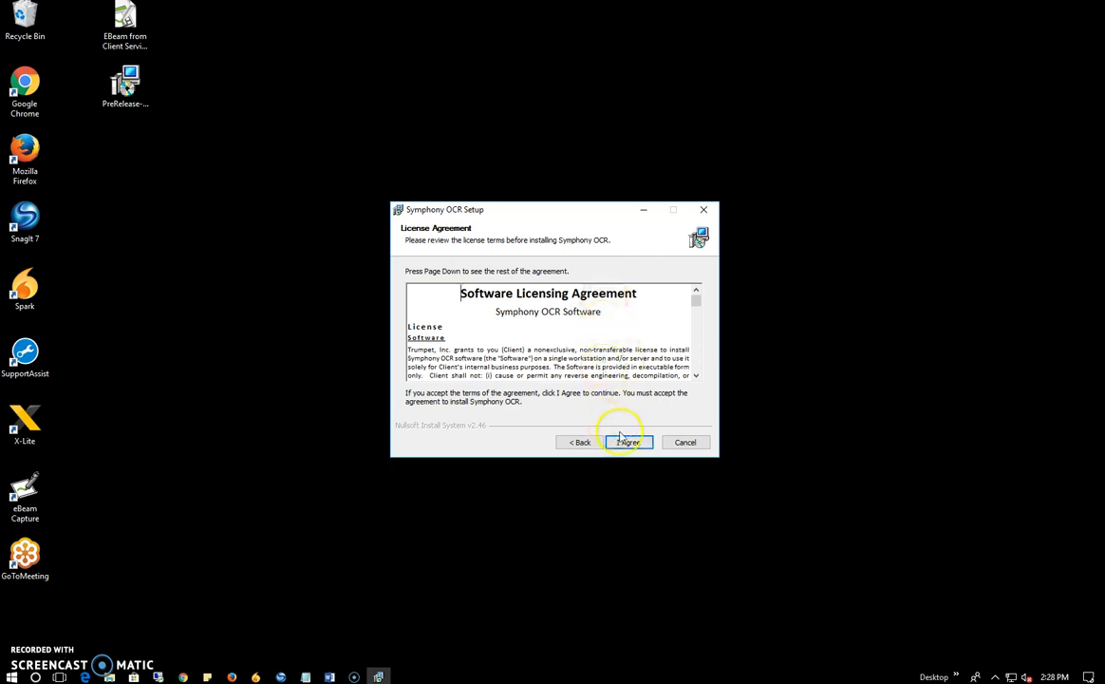
Step: Accept the licence, keep the default install folder, and choose Run as logged in user
left_click(630, 443)
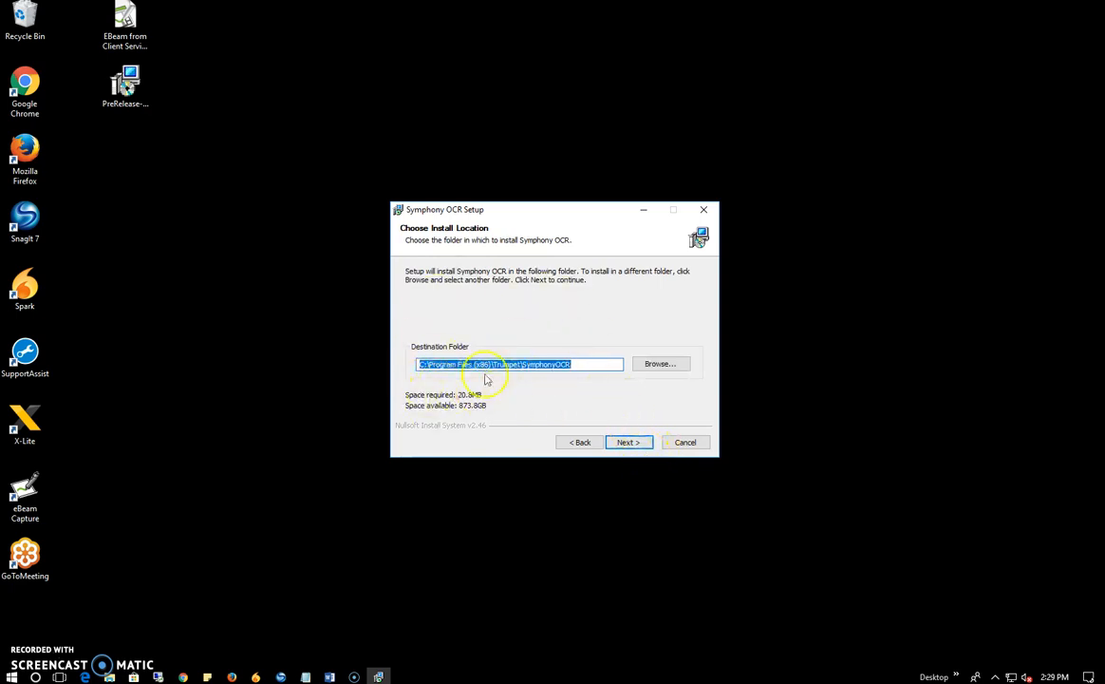
left_click(627, 444)
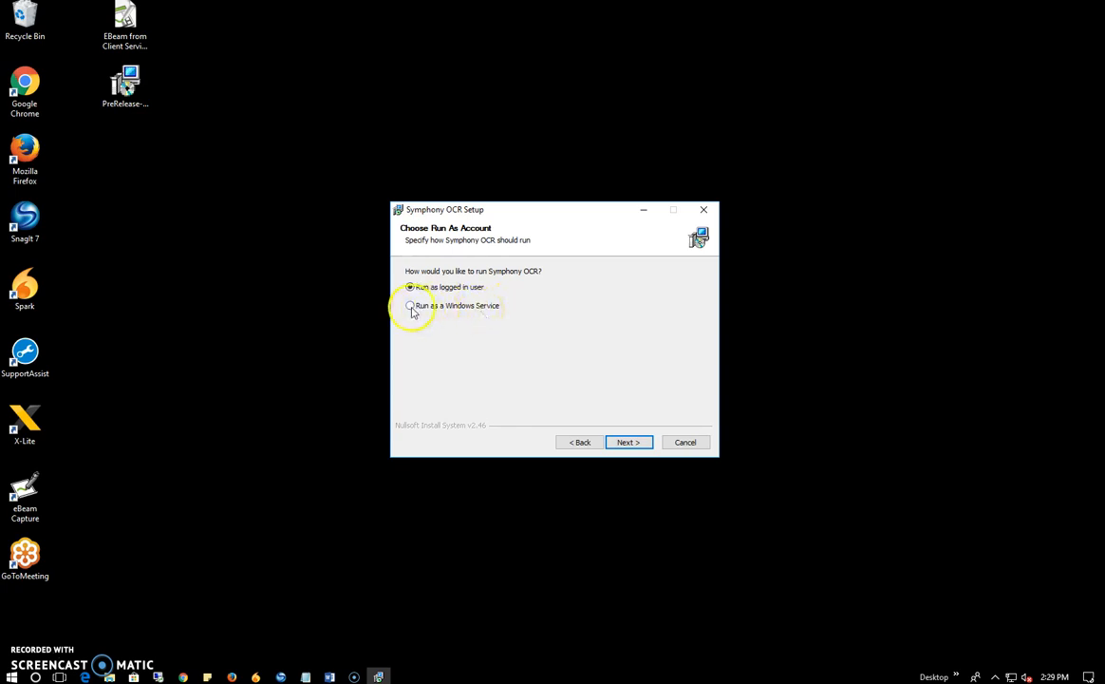
left_click(411, 308)
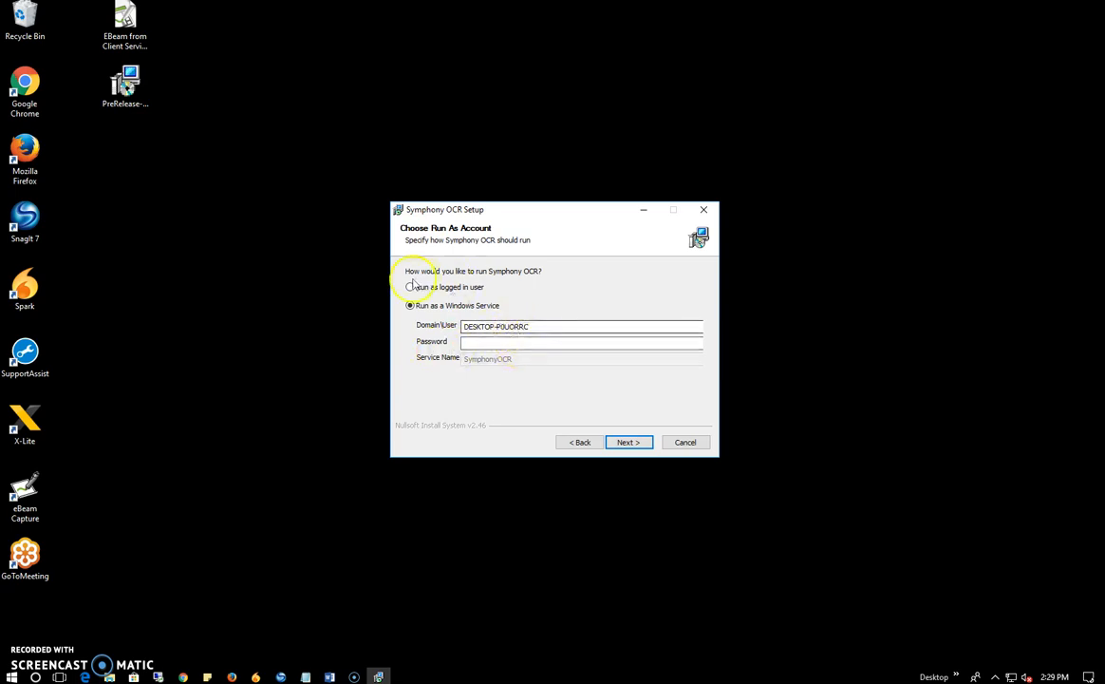
left_click(410, 288)
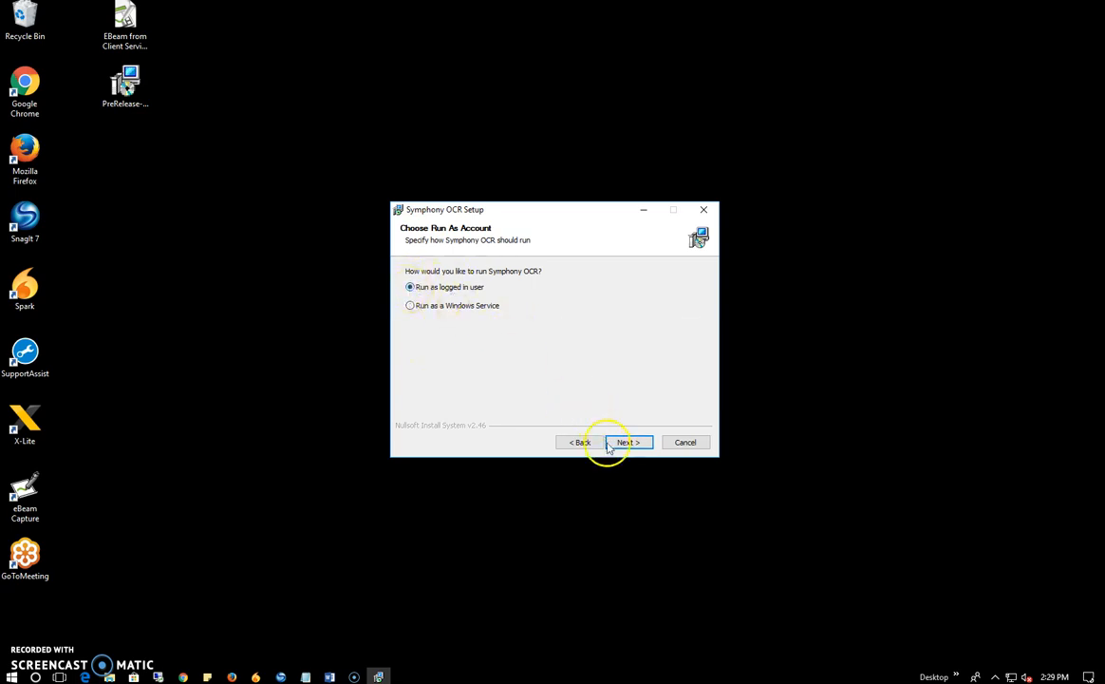
left_click(637, 447)
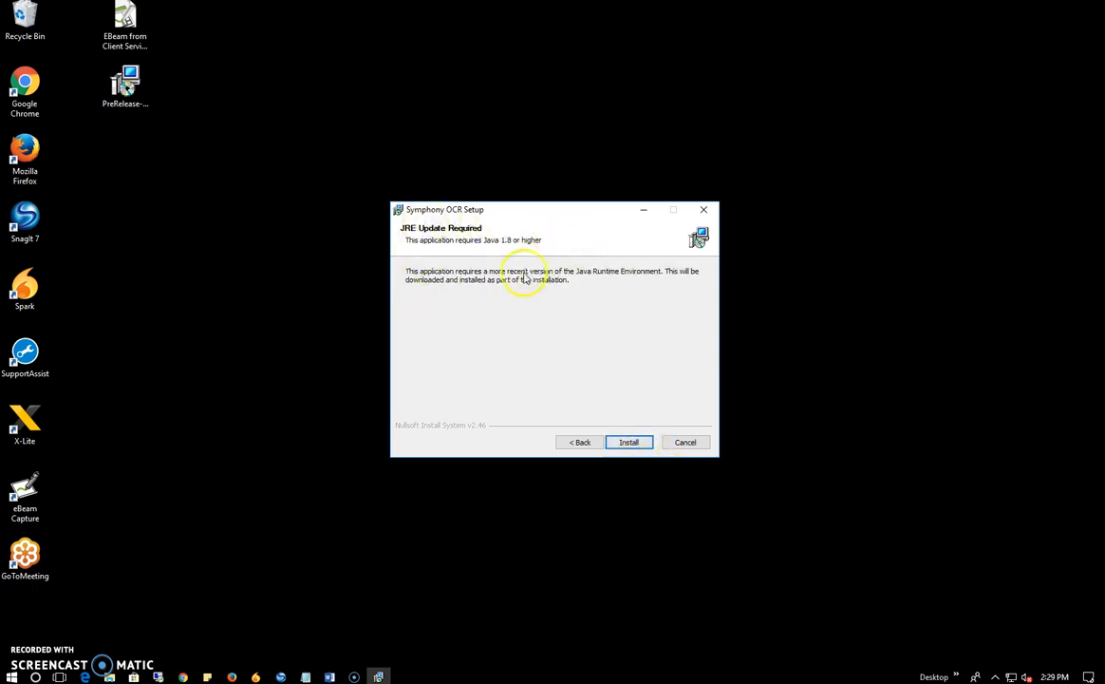
Step: Install Symphony OCR with the required Java 1.8+ runtime until setup reports completion
left_click(628, 442)
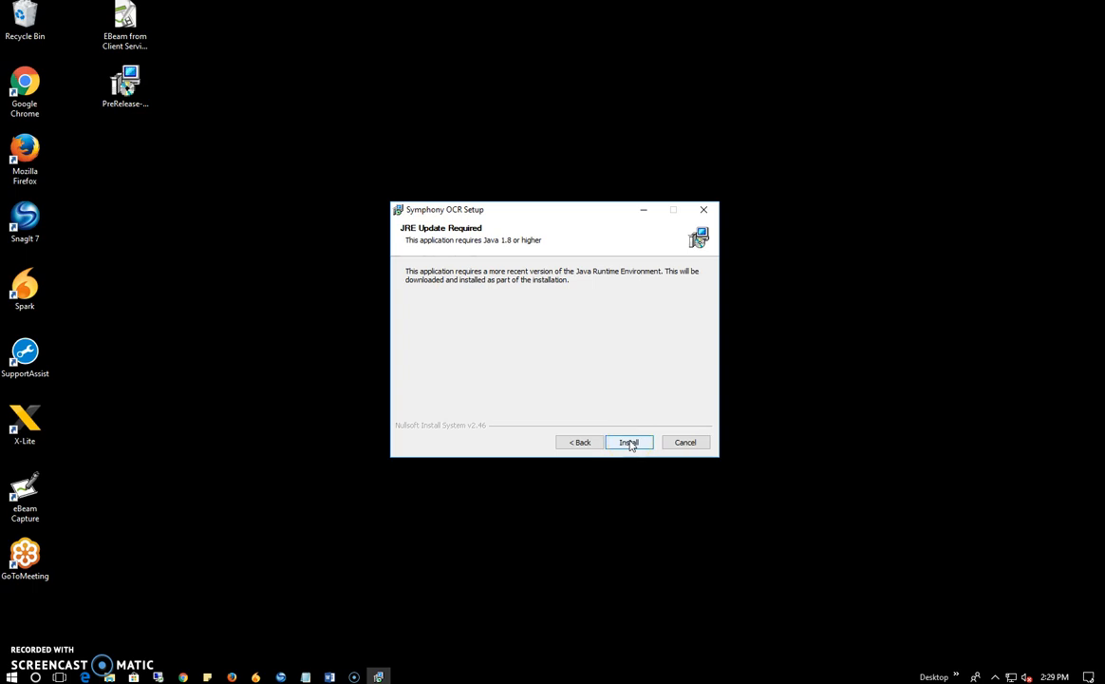
left_click(645, 446)
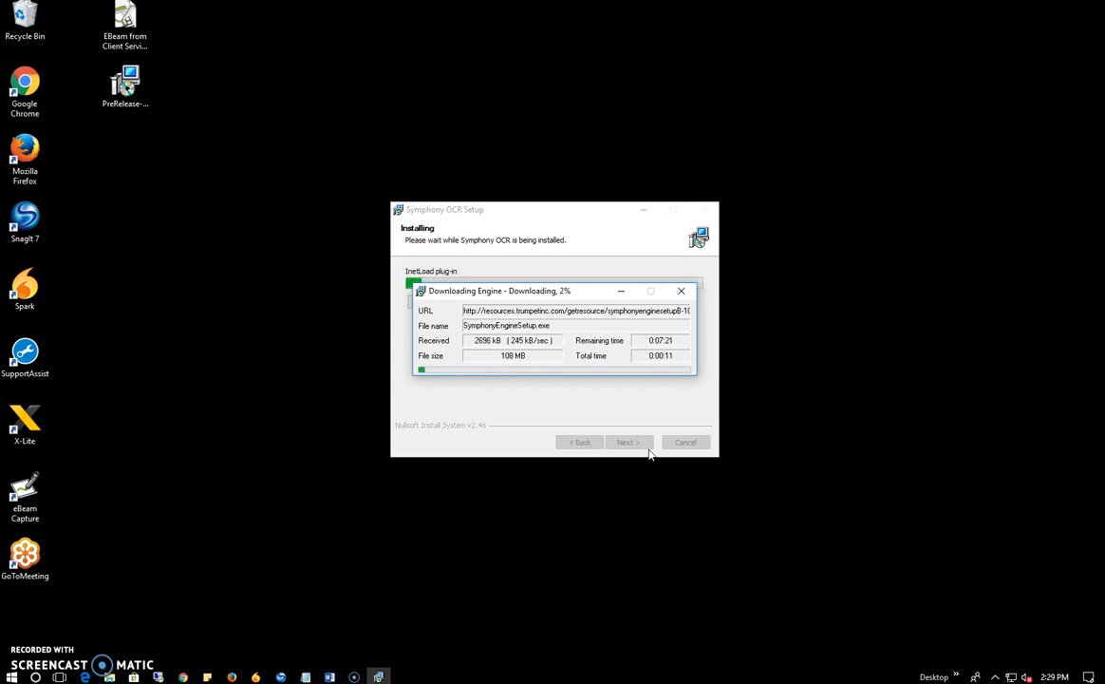
left_click(650, 454)
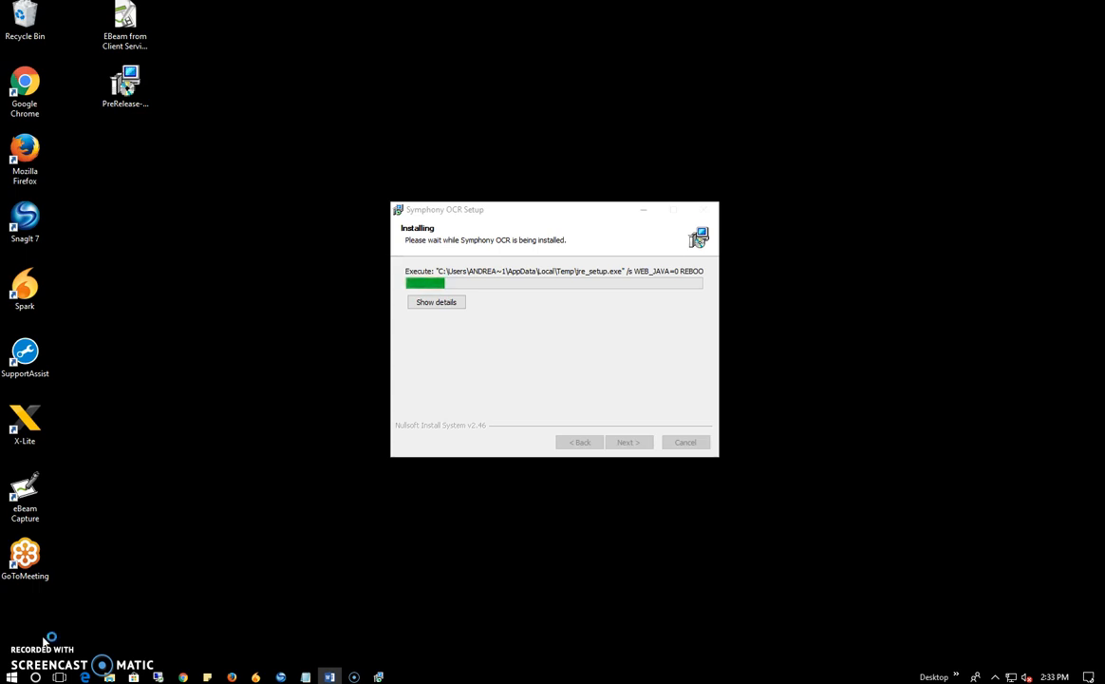
left_click(45, 638)
left_click(38, 653)
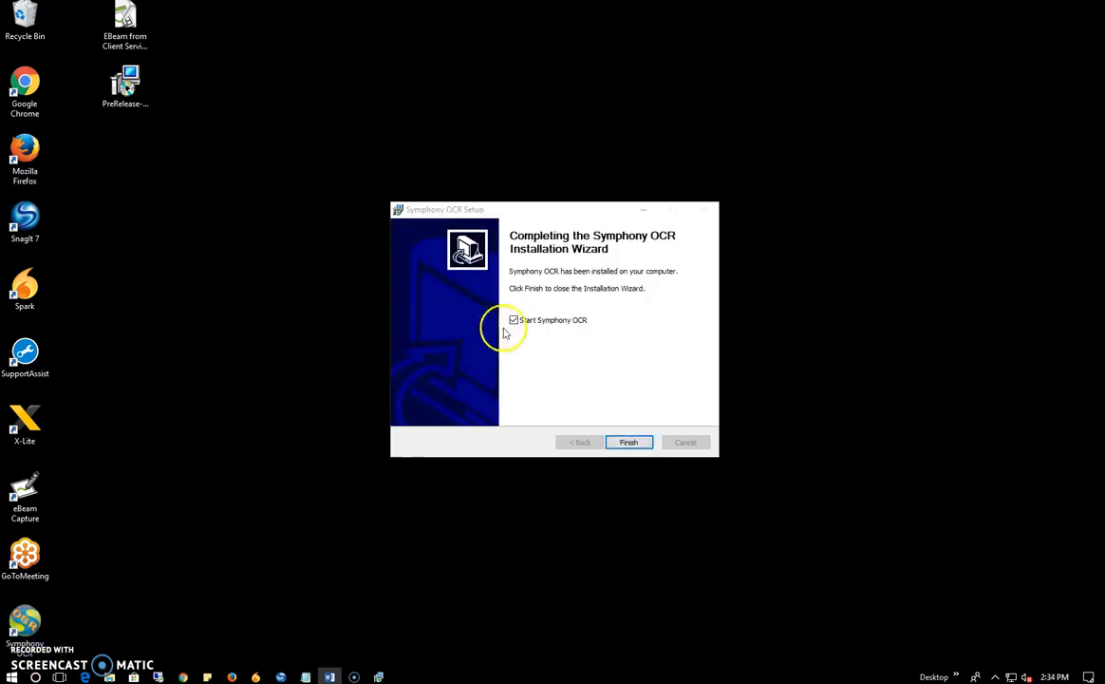
Step: Finish setup with Start Symphony OCR ticked and allow it through the firewall
left_click(622, 447)
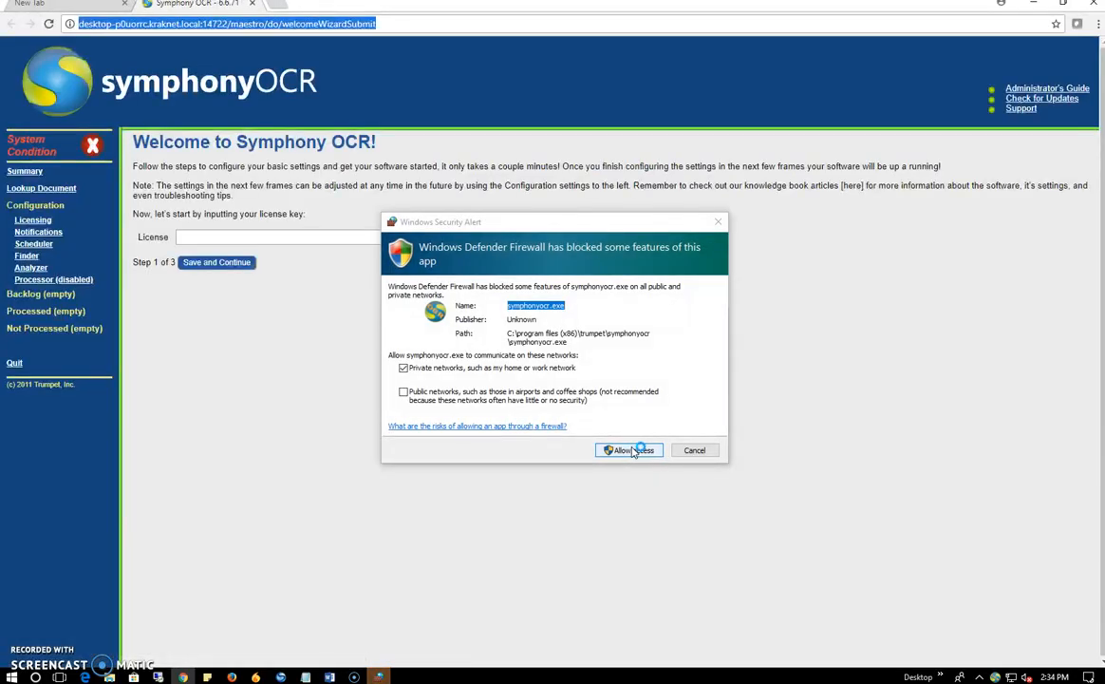
left_click(633, 448)
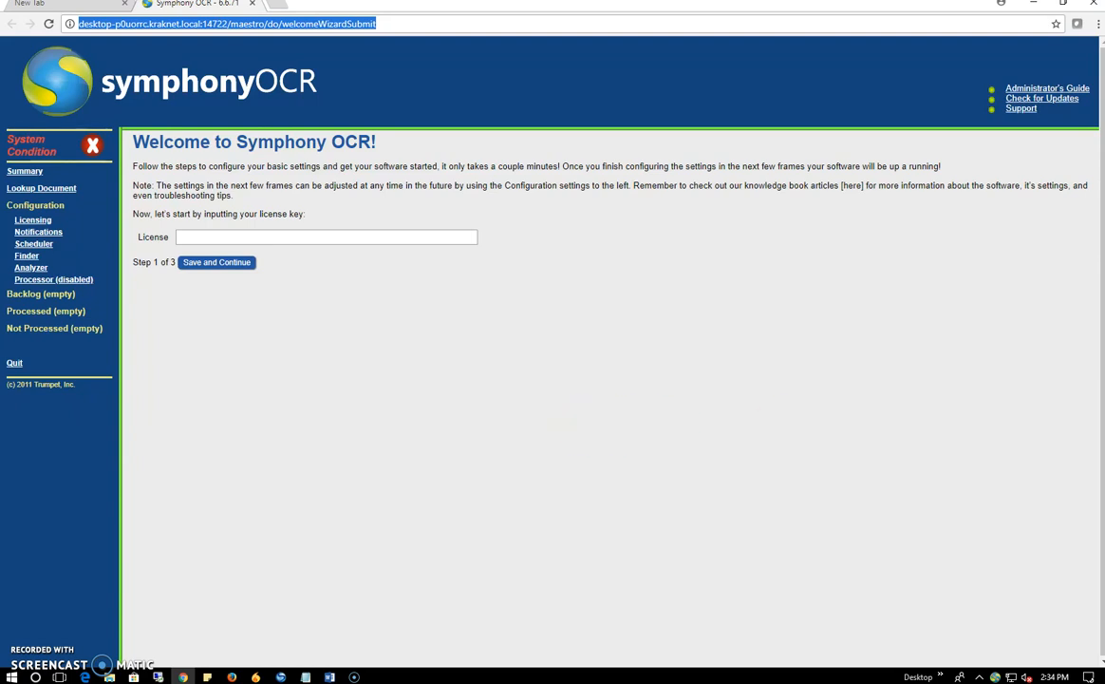
Step: Paste the licence key into the License field and save it
key("alt+Tab")
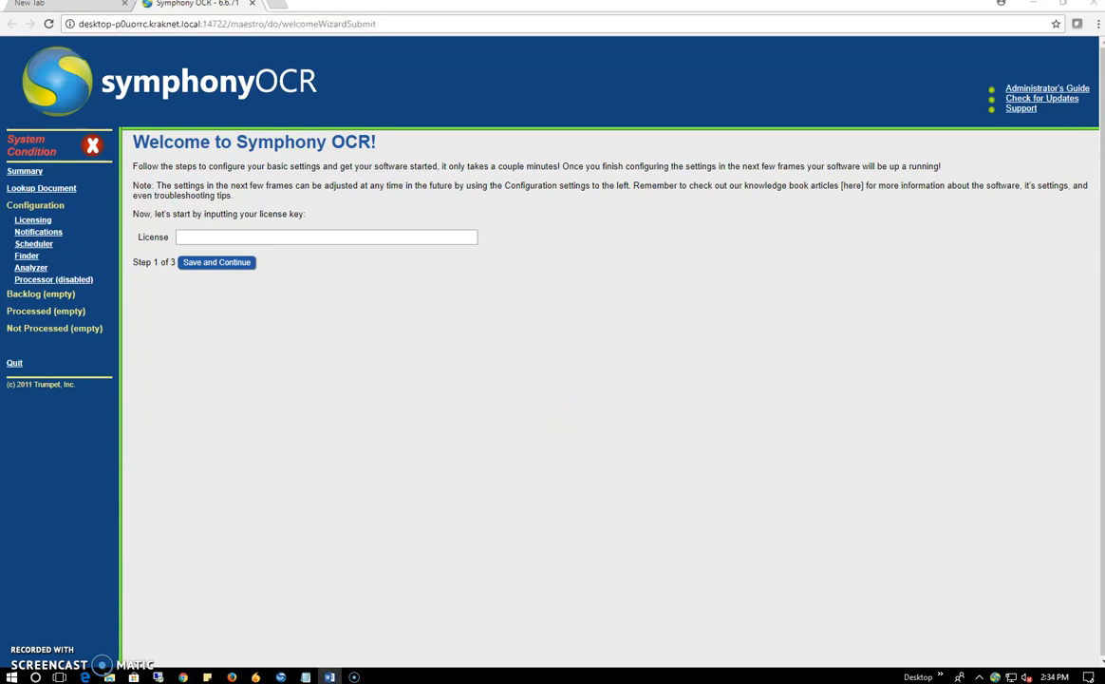
left_click(316, 236)
key("ctrl+v")
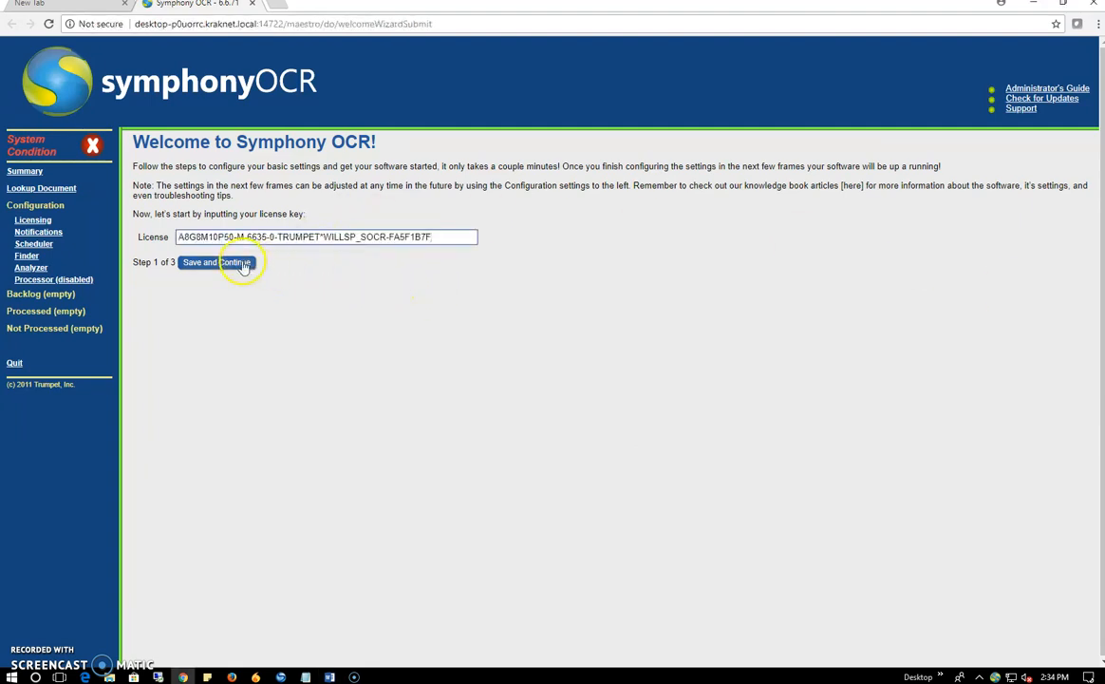
left_click(243, 264)
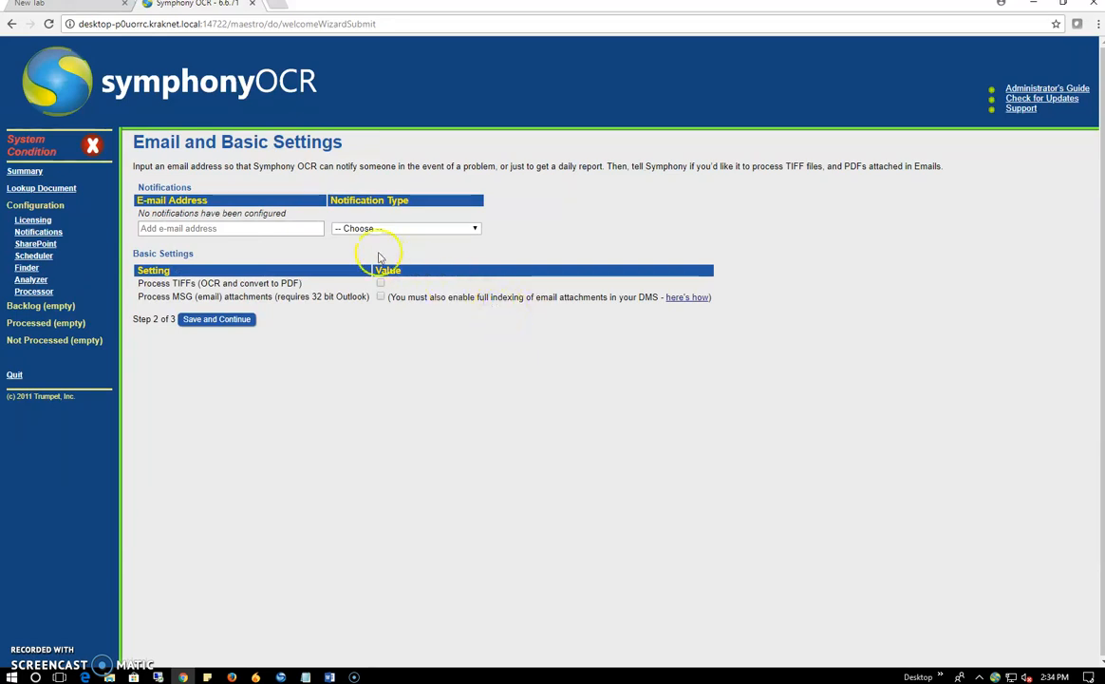
Step: Enter the notification e-mail address, choose 'When there are warnings or errors', and save
left_click(295, 230)
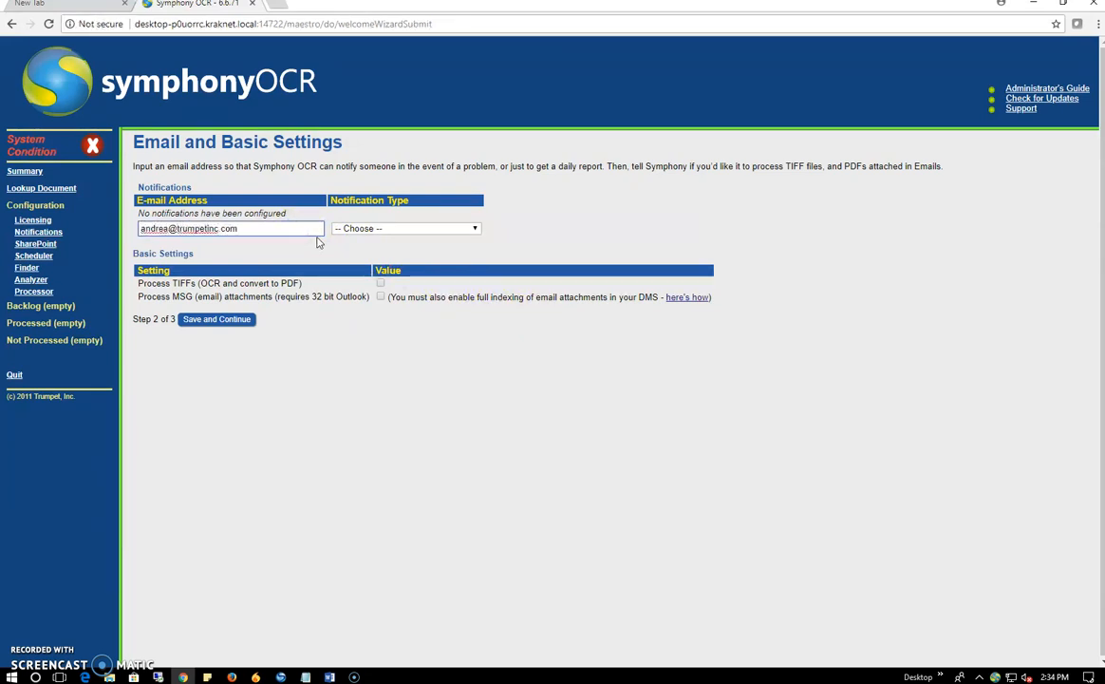
left_click(462, 228)
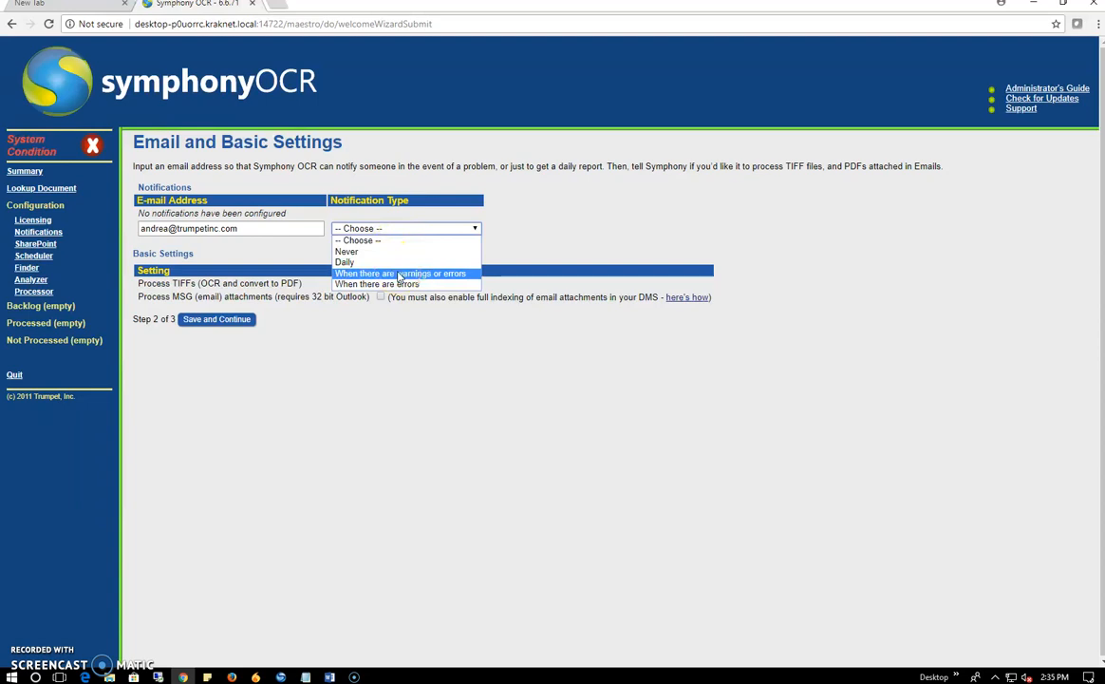
left_click(400, 274)
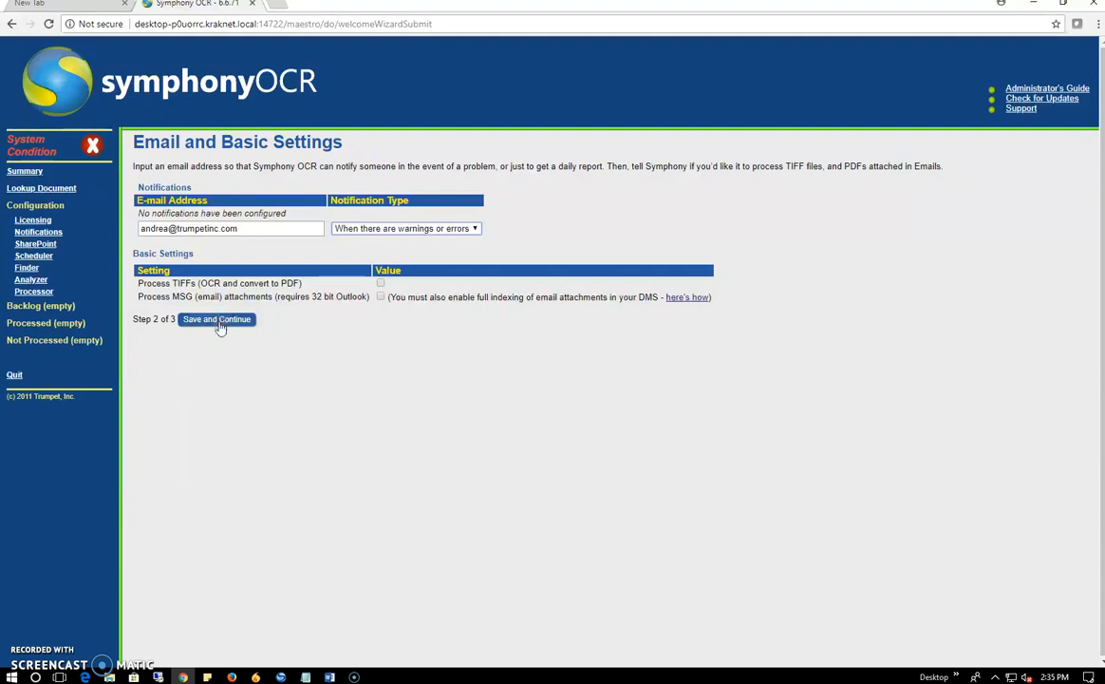
left_click(218, 321)
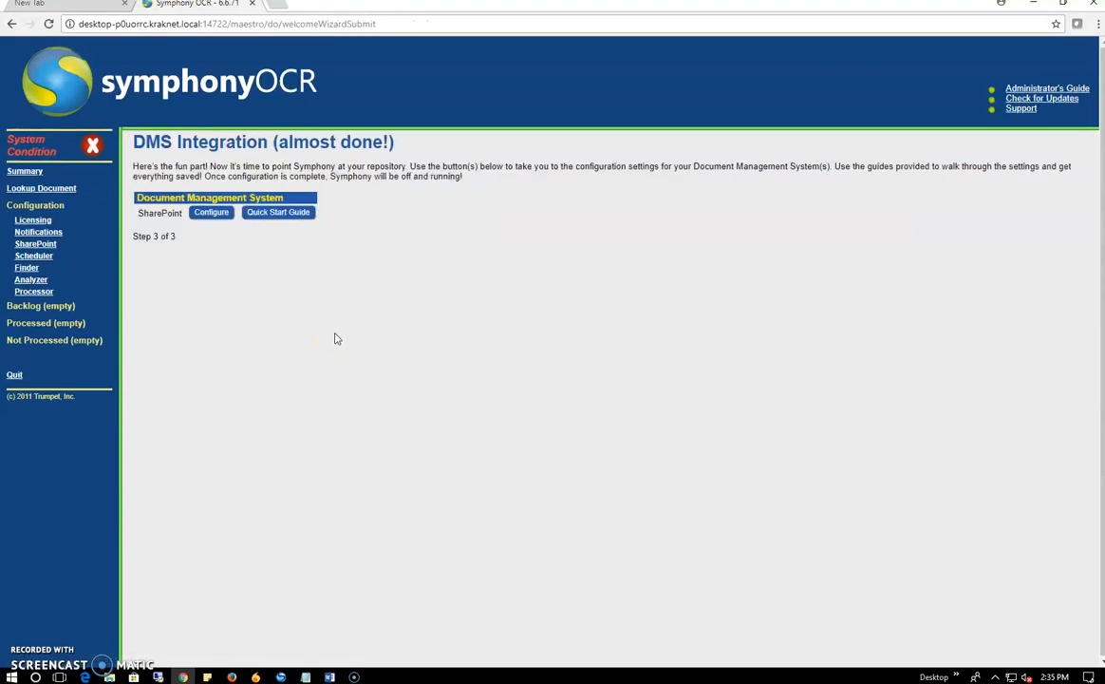
left_click(214, 214)
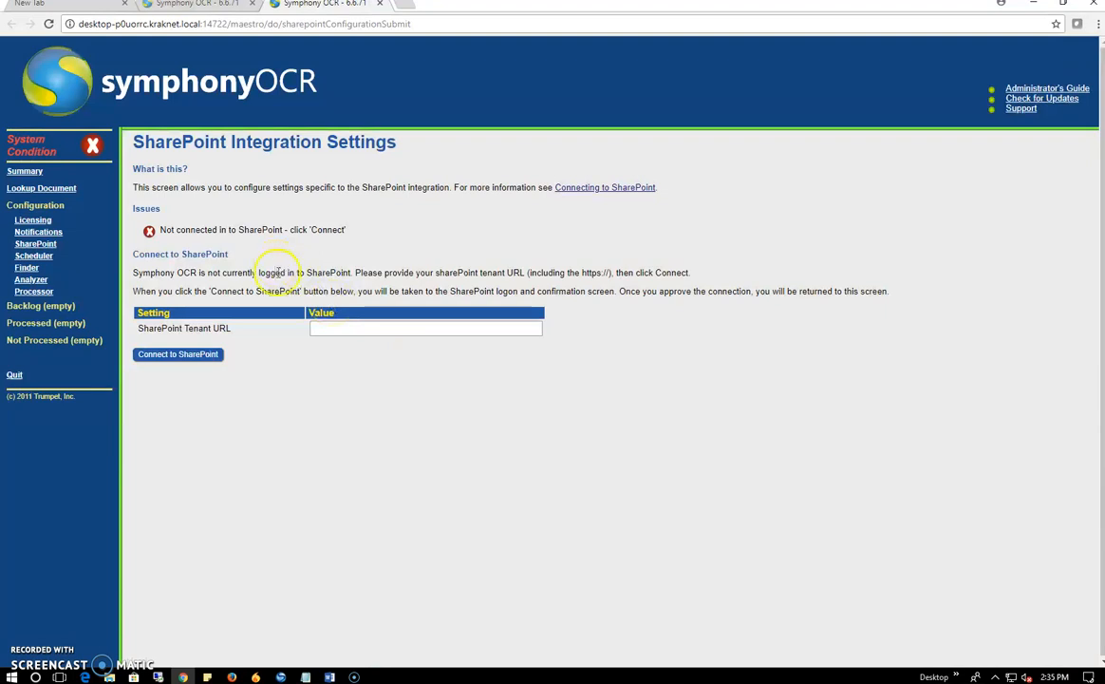
left_click(332, 324)
left_click(329, 677)
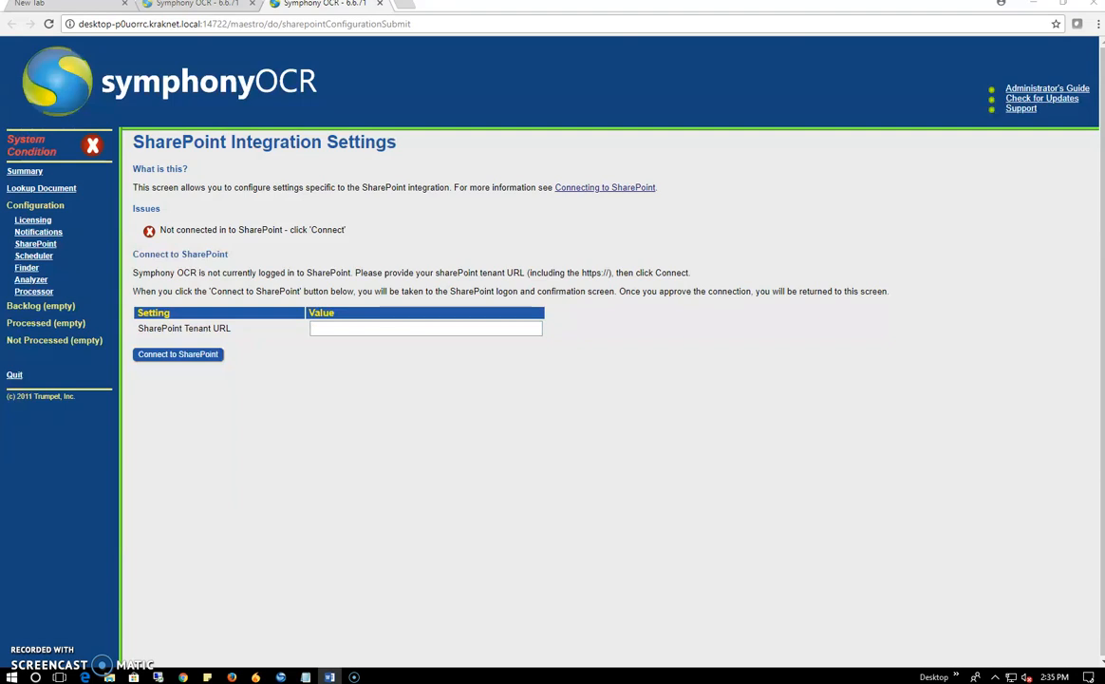
left_click(471, 325)
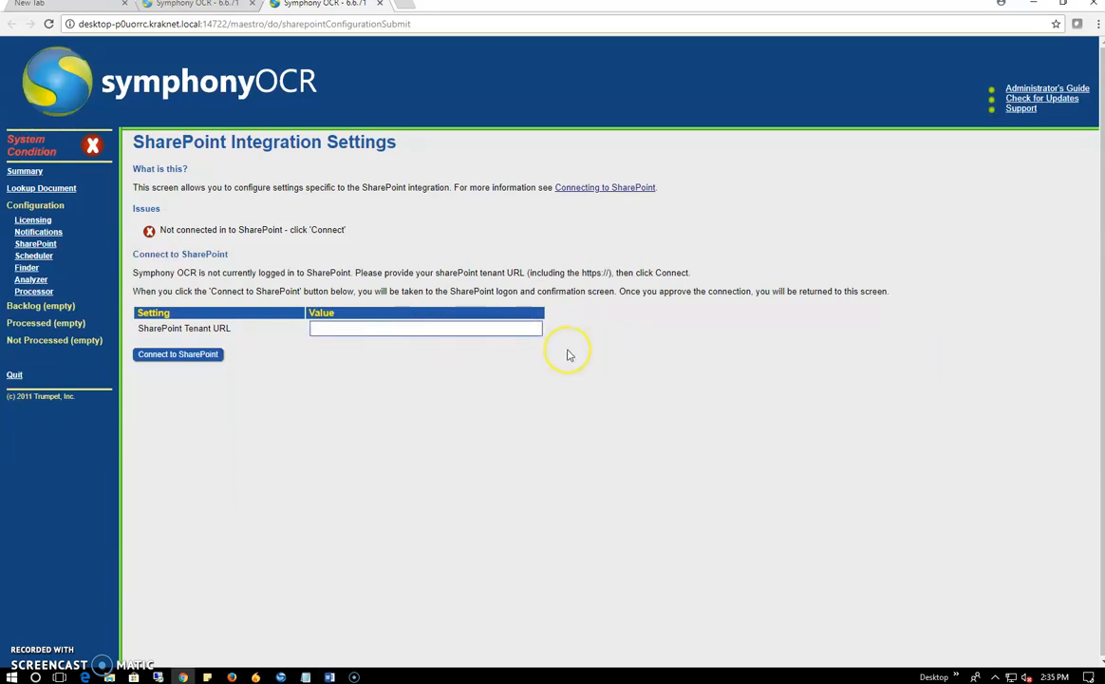
type("https://trumpetinc.sharepoint.com")
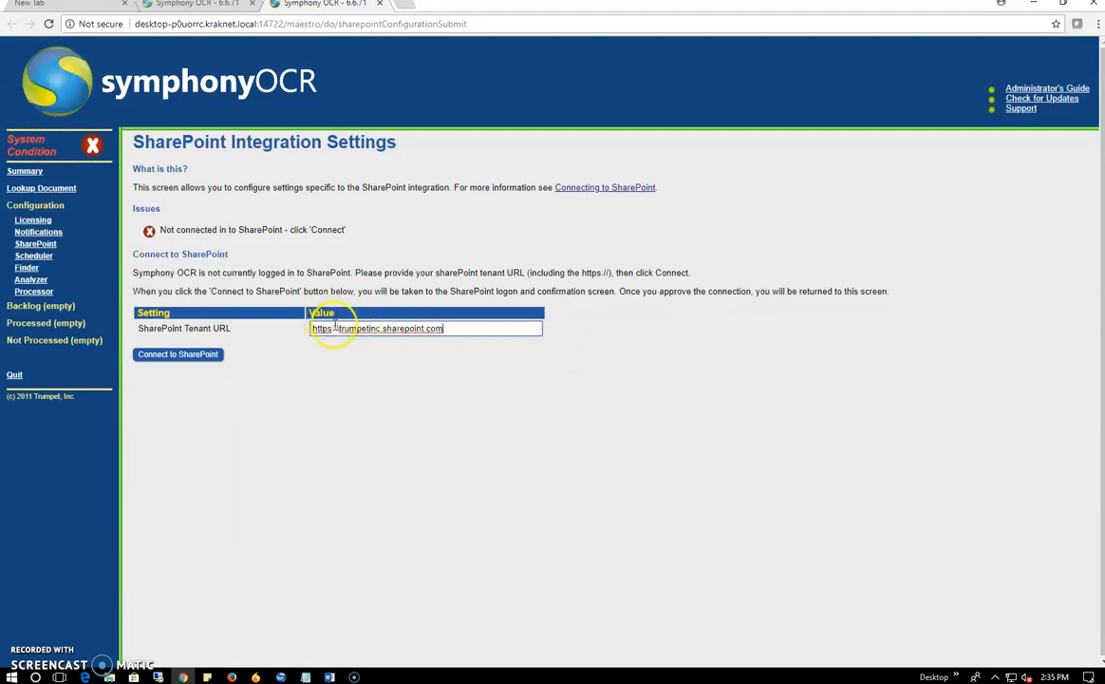
key("BackSpace")
key("BackSpace")
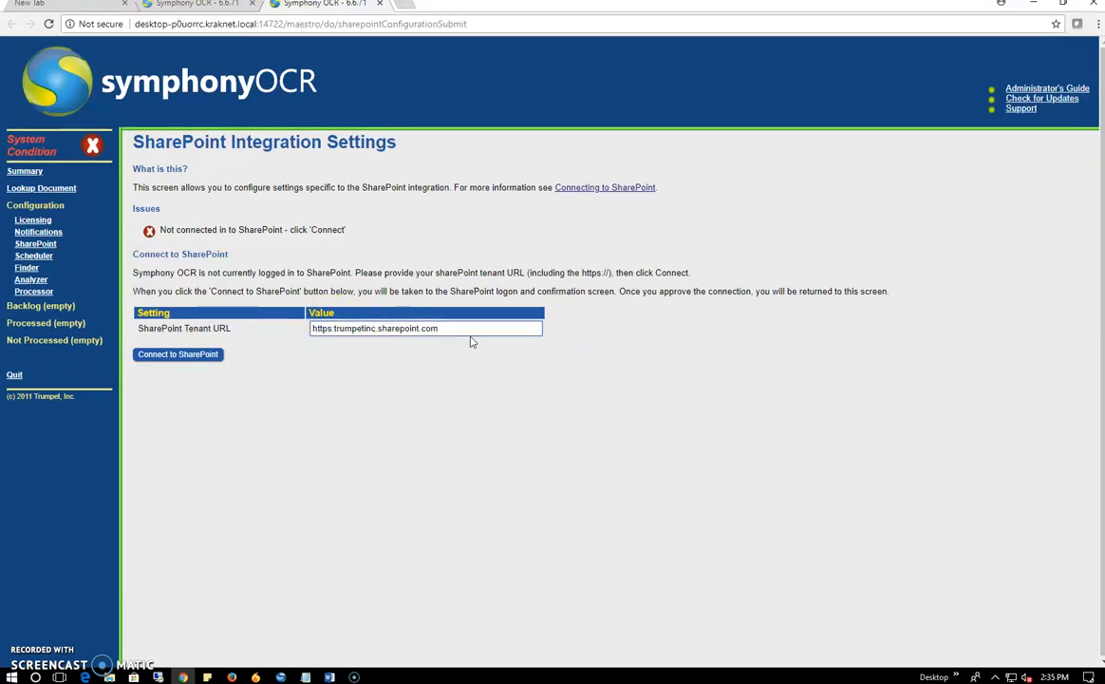
type("//")
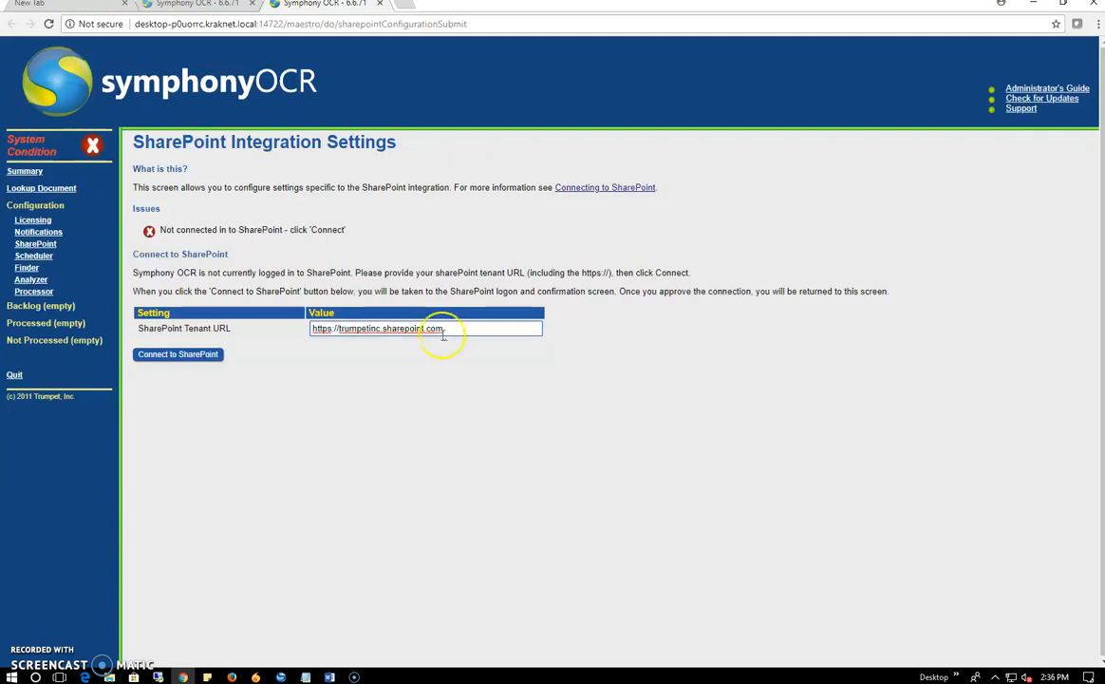
left_click(180, 359)
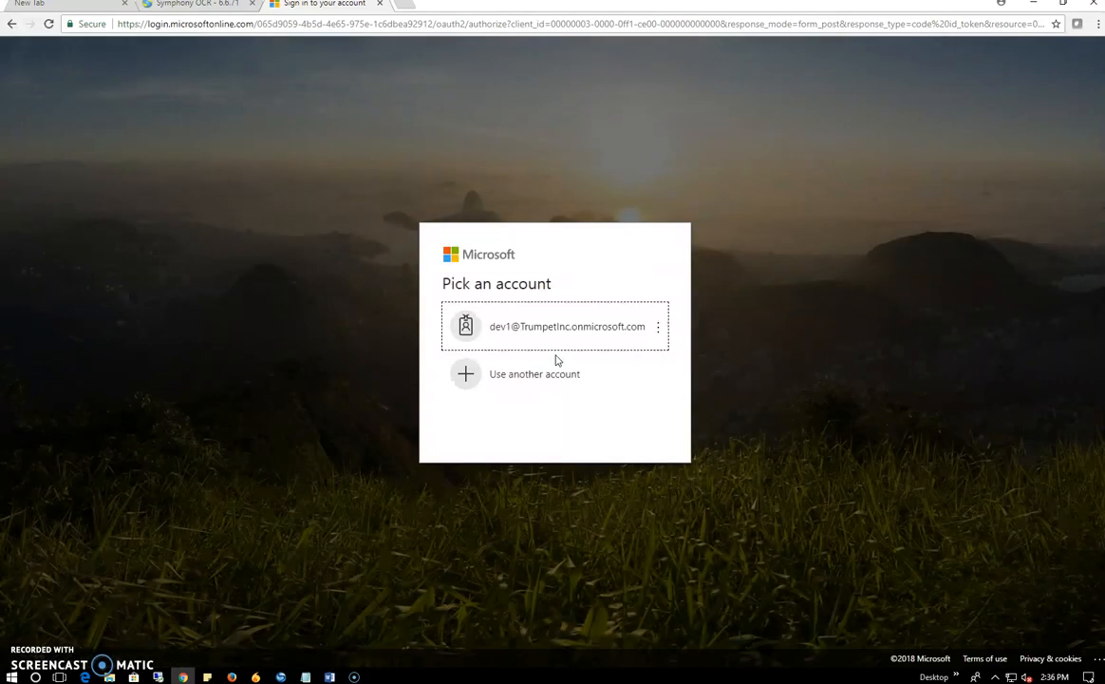
Step: Sign in to Microsoft with another account, pasting its e-mail address and password
left_click(556, 370)
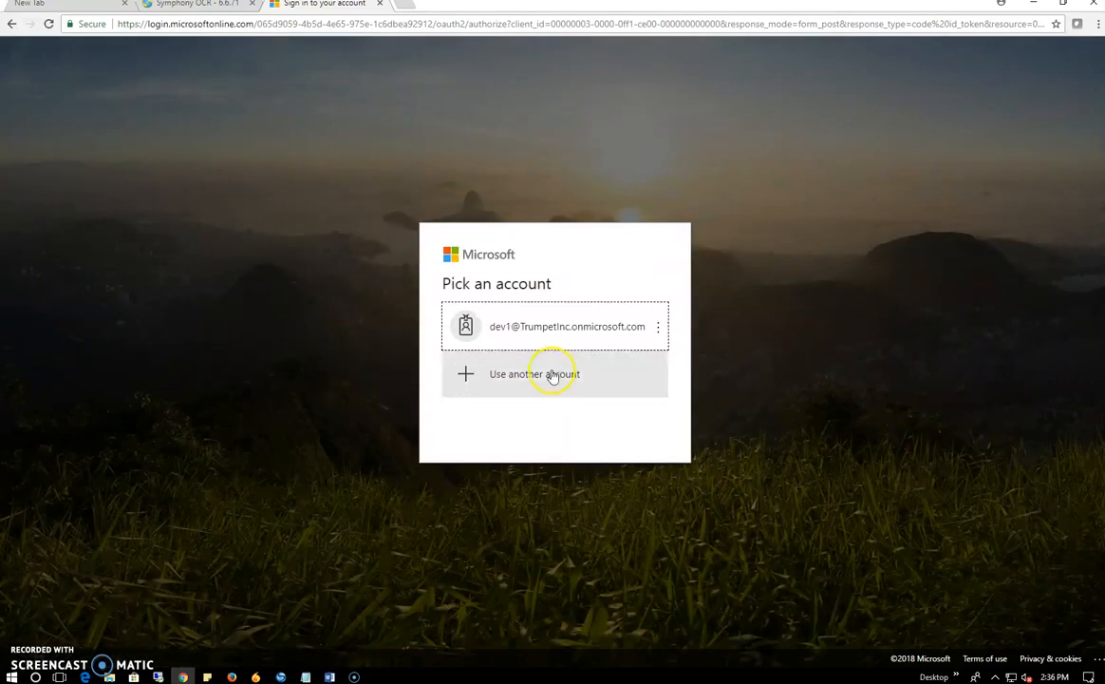
key("alt+Tab")
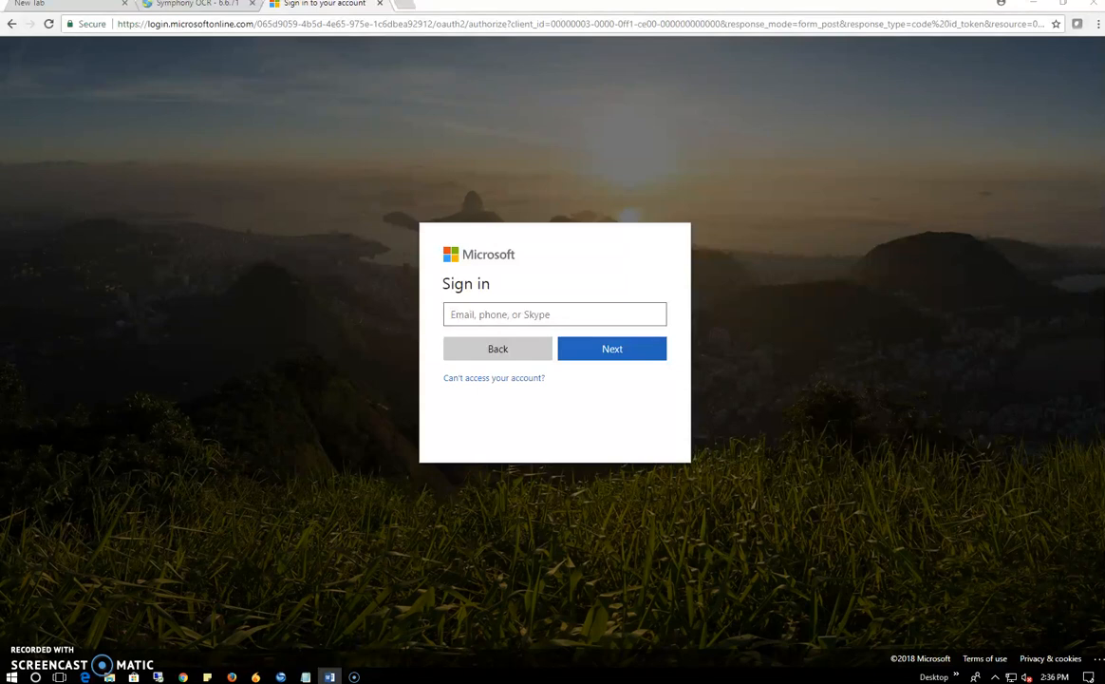
key("alt+Tab")
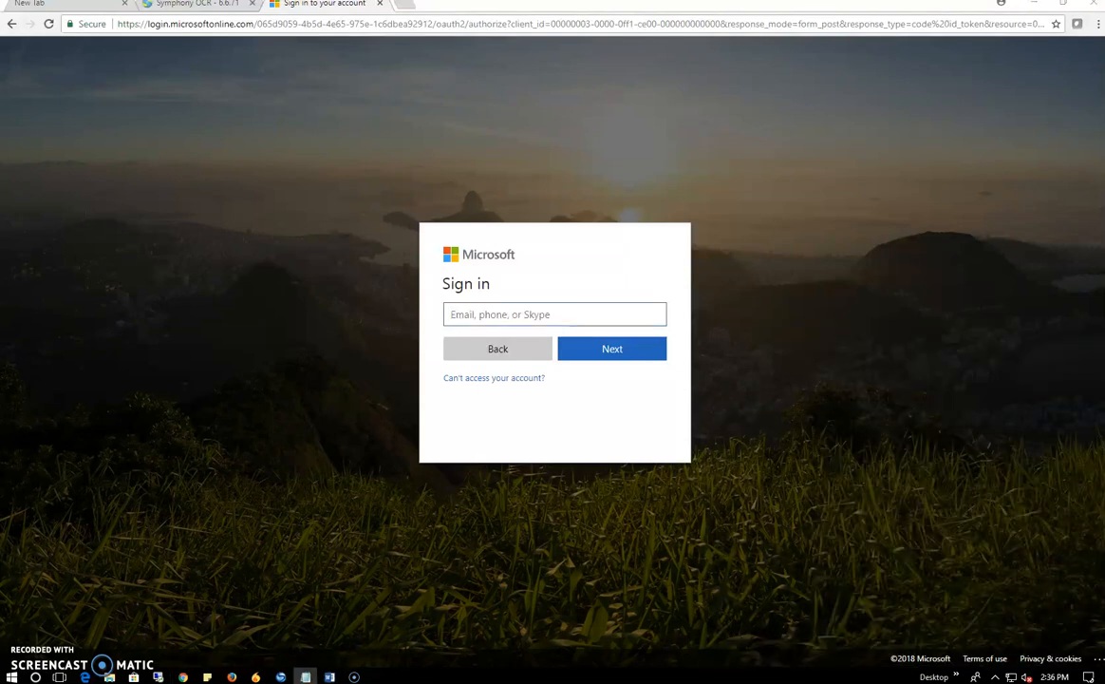
left_click(538, 315)
key("ctrl+v")
left_click(609, 347)
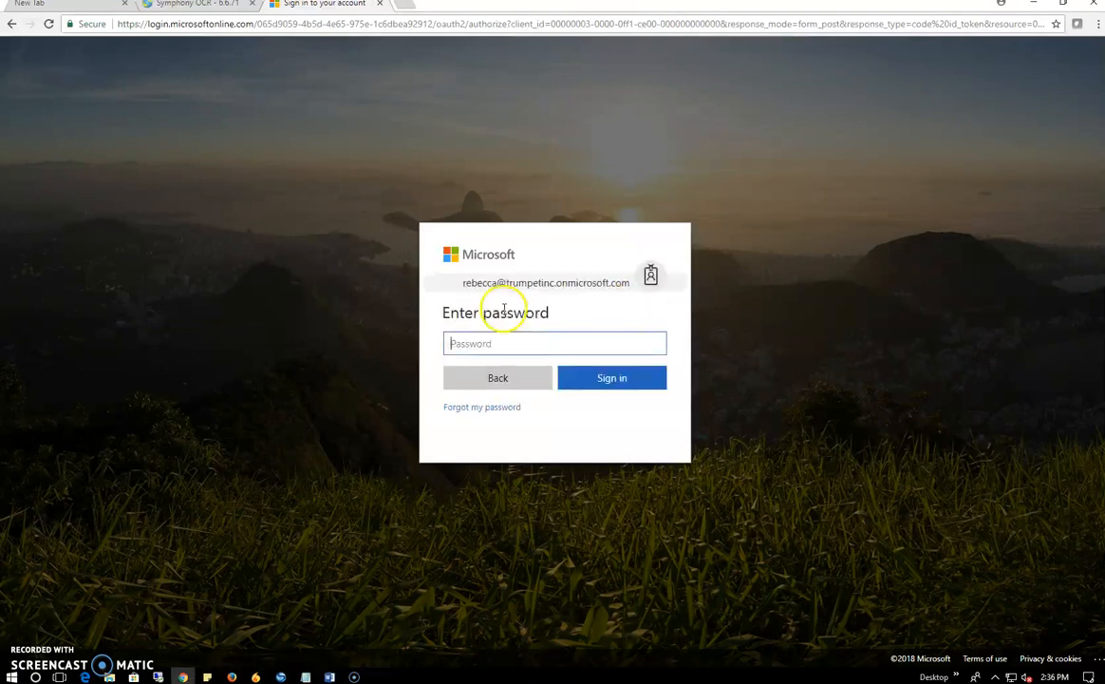
left_click(481, 344)
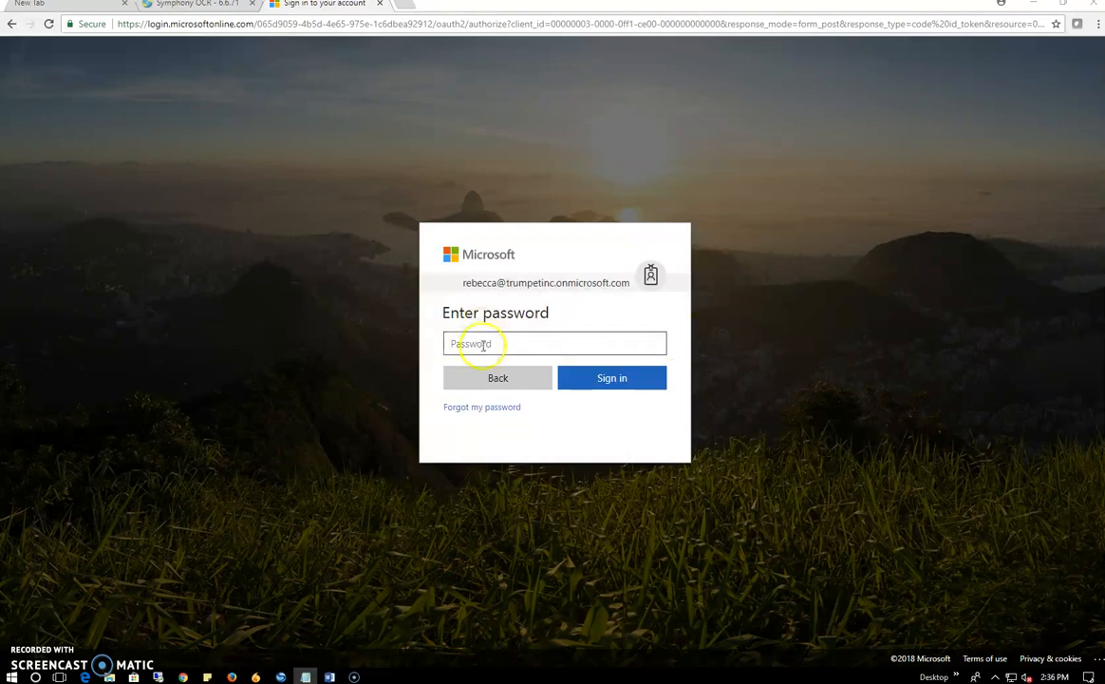
key("ctrl+v")
left_click(609, 379)
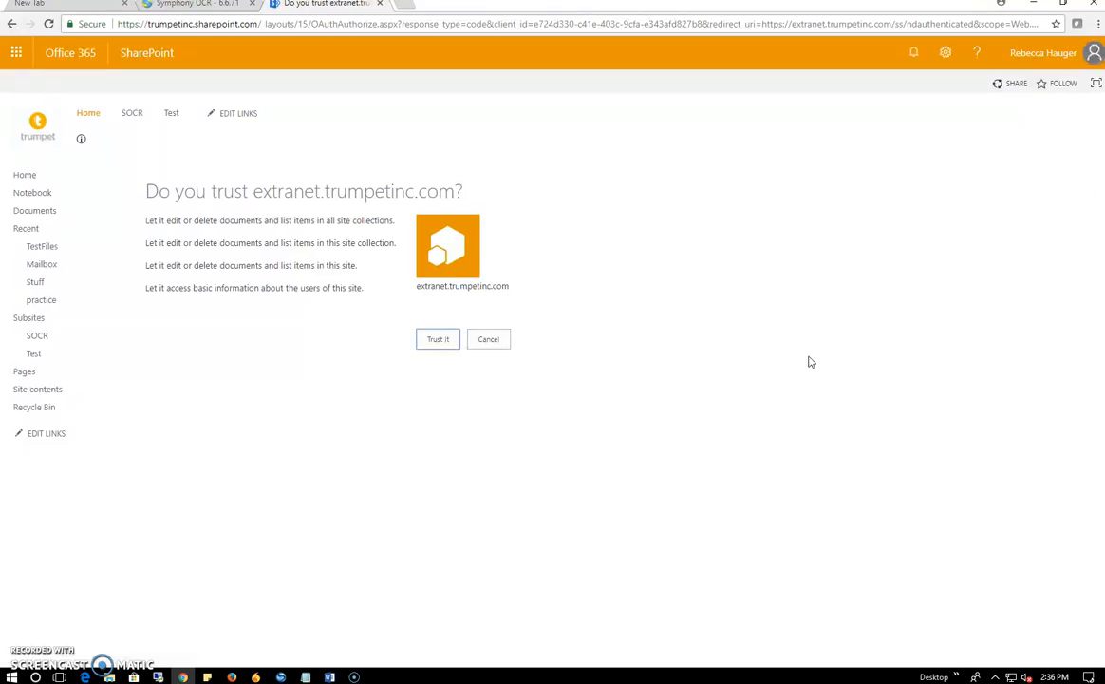
Step: Choose Trust It for extranet.trumpetinc.com on the SharePoint prompt
left_click(482, 341)
left_click(438, 339)
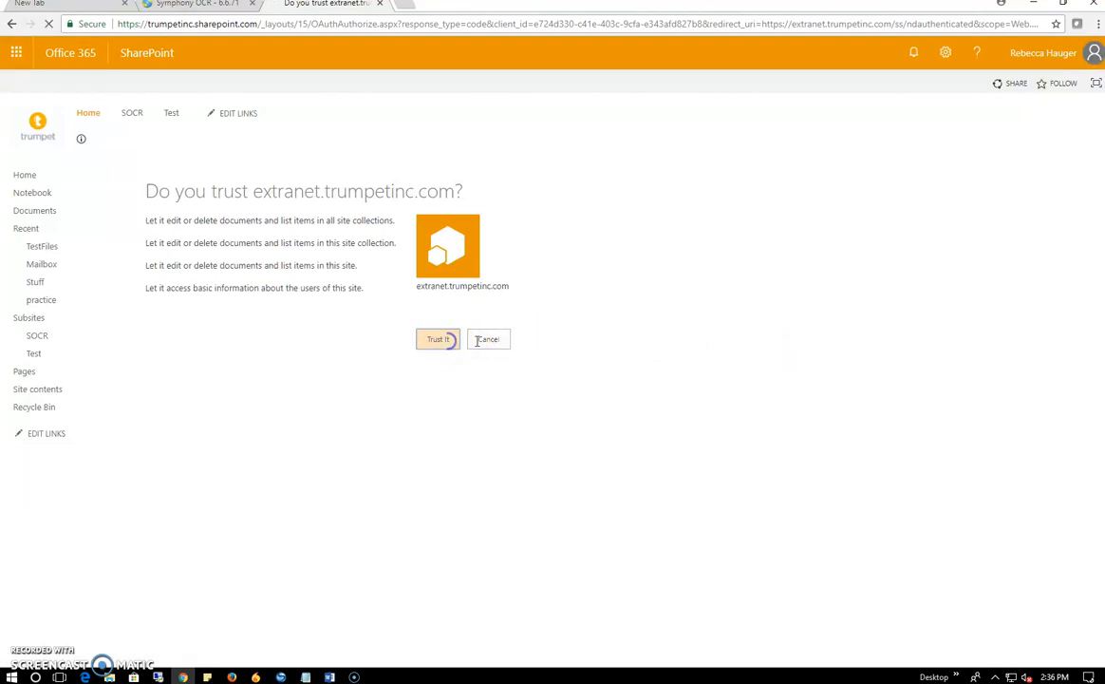